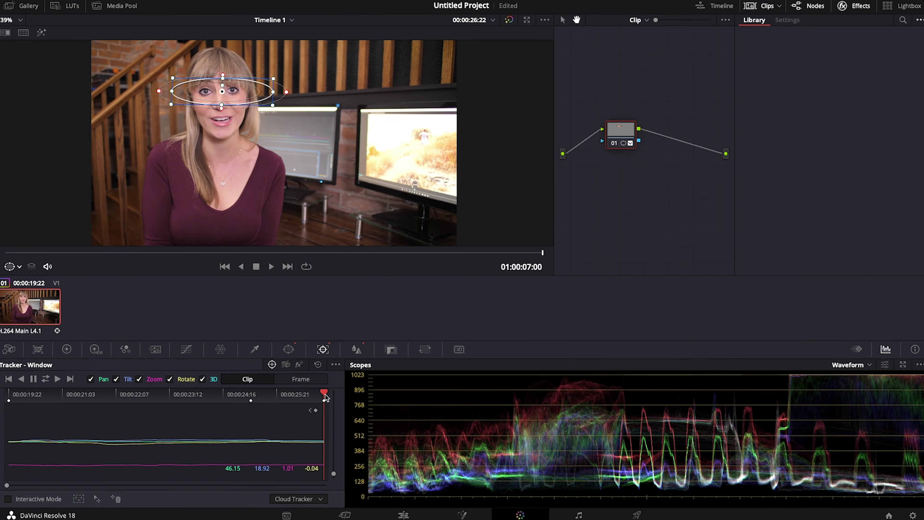
# Scrub back a few frames and play the clip to watch the oval window follow her face
pyautogui.moveTo(250, 393); pyautogui.dragTo(242, 395)
pyautogui.press('space')
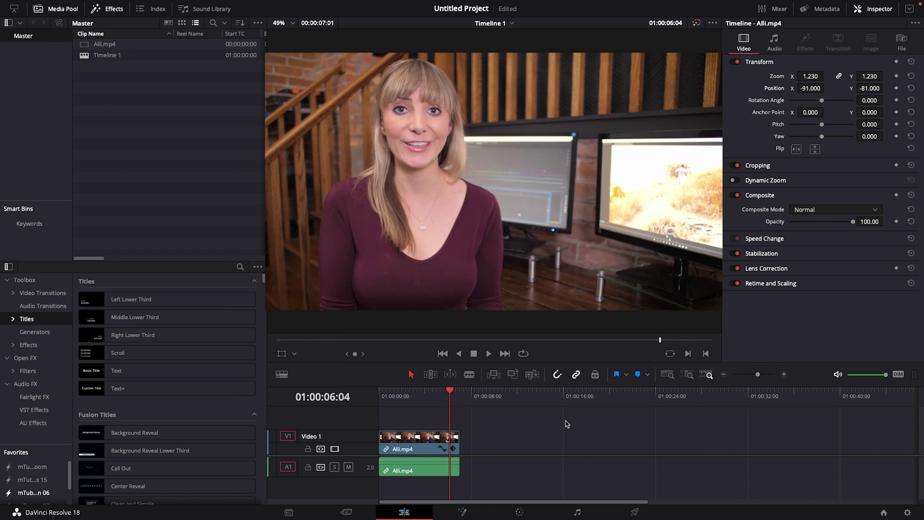
# Switch to the Color page with the Blur palette and node editor both visible
pyautogui.click(520, 512)
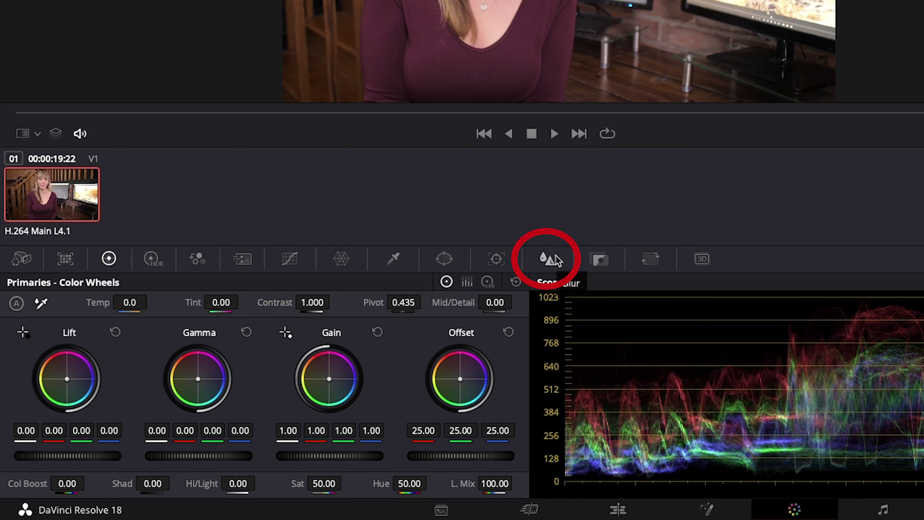
pyautogui.click(357, 348)
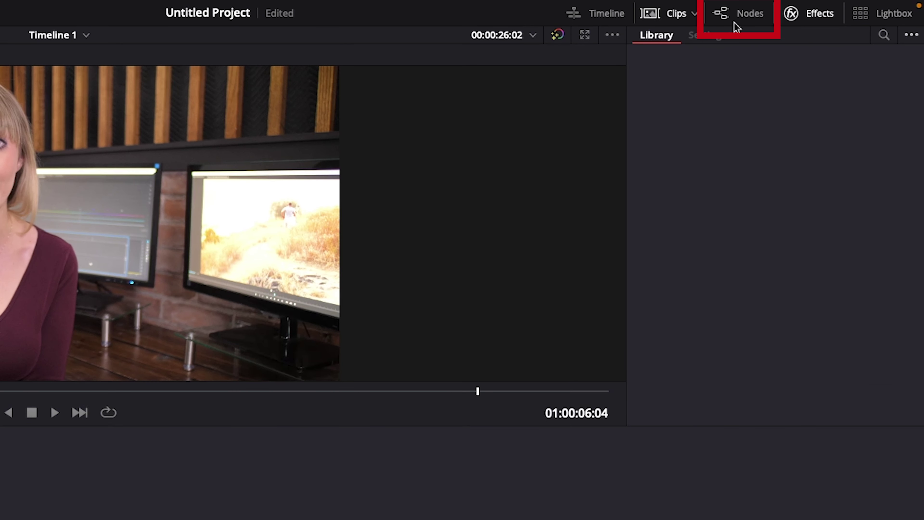
pyautogui.click(738, 17)
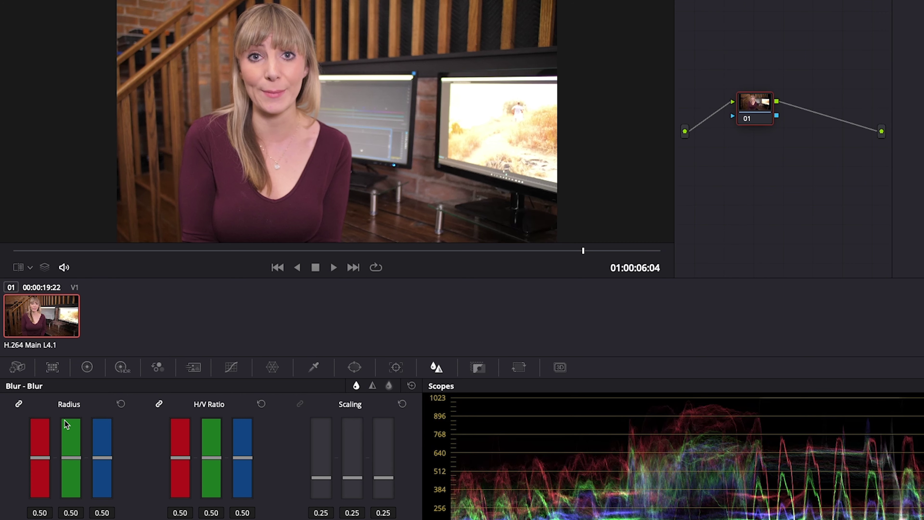
# Adjust the linked Blur Radius sliders, settling at 0.40 on all three channels
pyautogui.moveTo(75, 463)
pyautogui.mouseDown()
pyautogui.moveTo(73, 407)
pyautogui.moveTo(66, 467)
pyautogui.mouseUp()
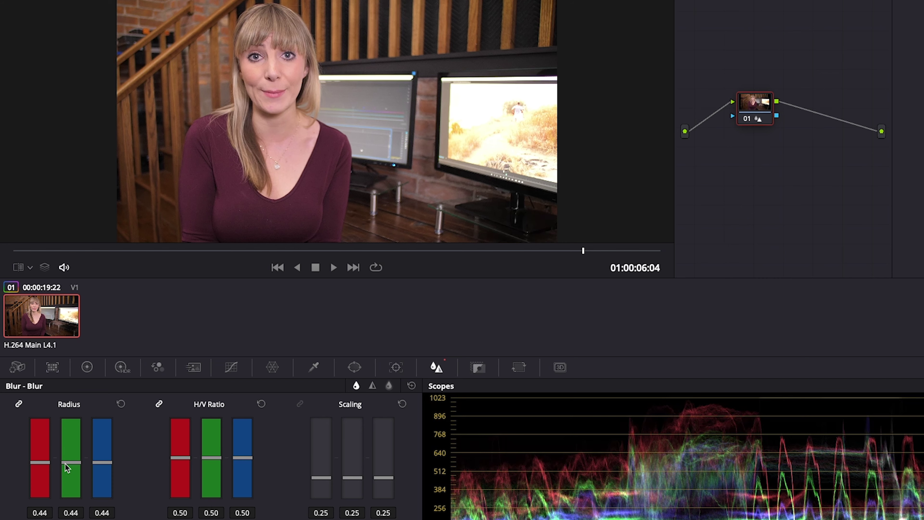
pyautogui.moveTo(66, 468); pyautogui.dragTo(70, 513)
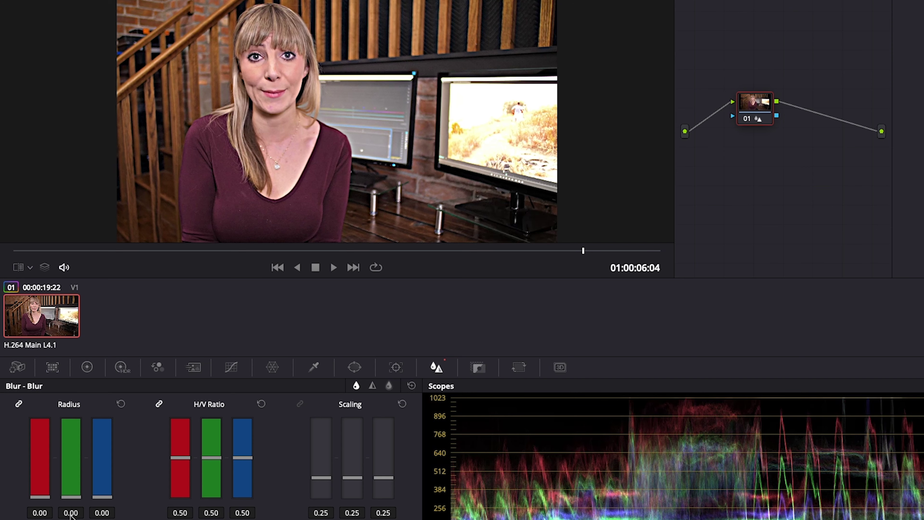
pyautogui.moveTo(70, 506); pyautogui.dragTo(84, 469)
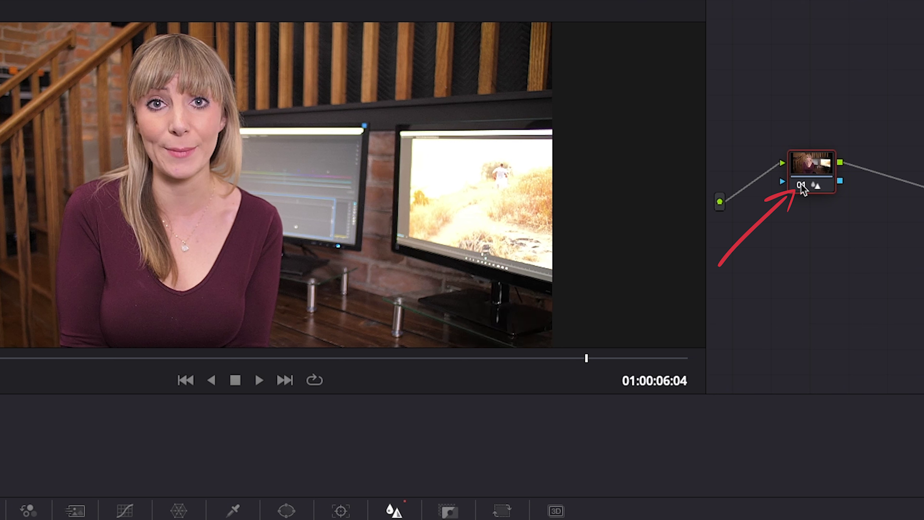
pyautogui.click(801, 184)
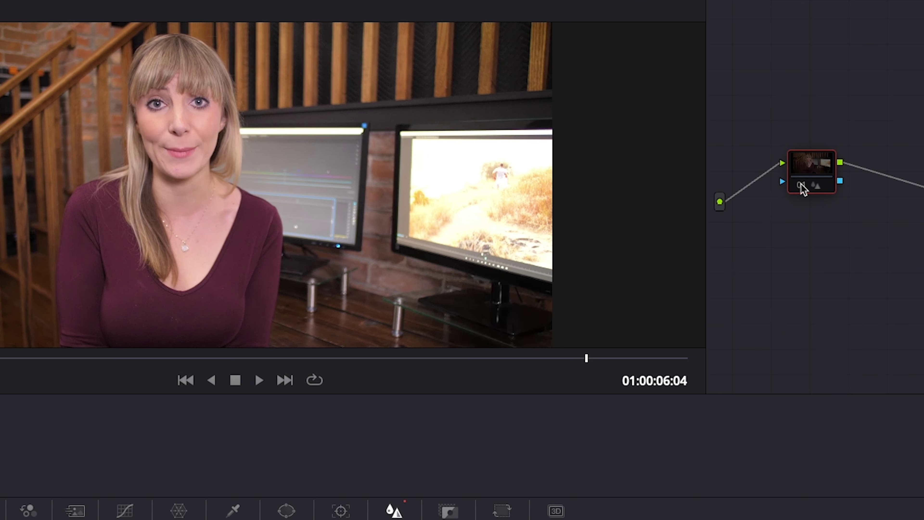
pyautogui.click(802, 184)
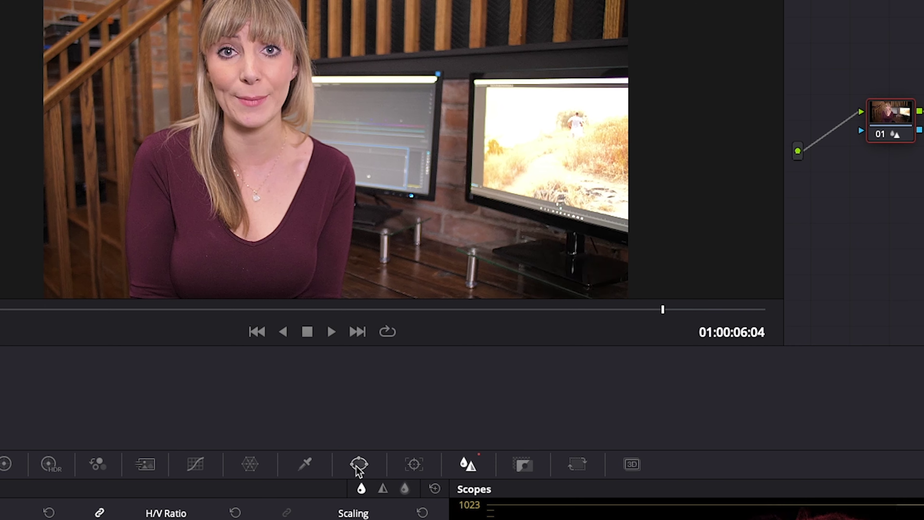
pyautogui.click(351, 466)
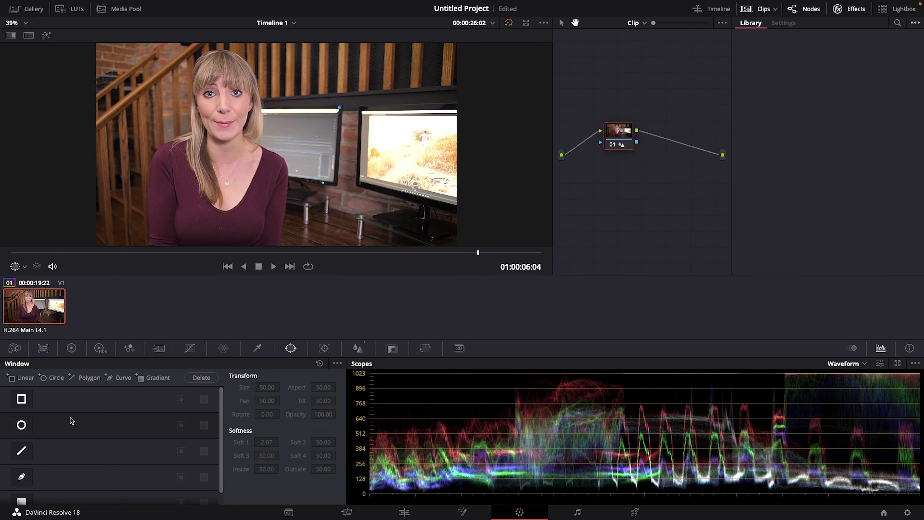
# Add a circle window on her face and squash it into a soft-edged ellipse
pyautogui.click(22, 425)
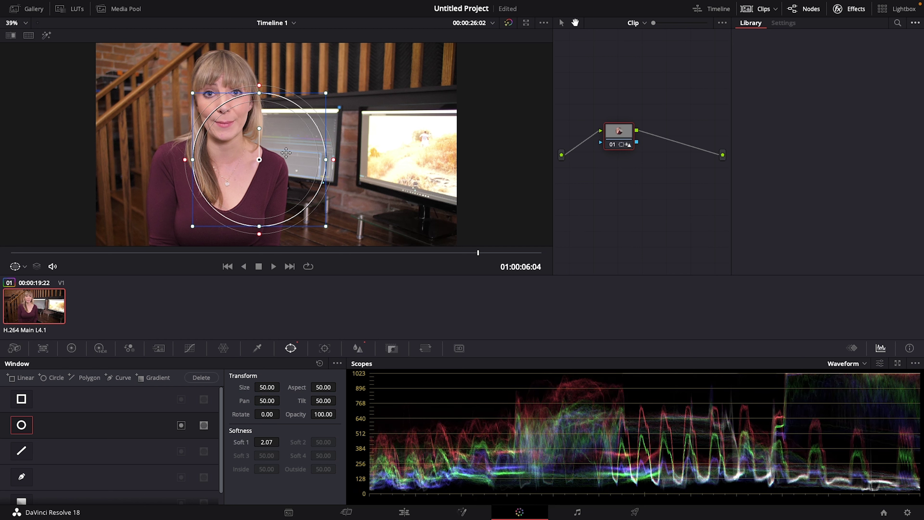
pyautogui.moveTo(286, 152); pyautogui.dragTo(253, 123)
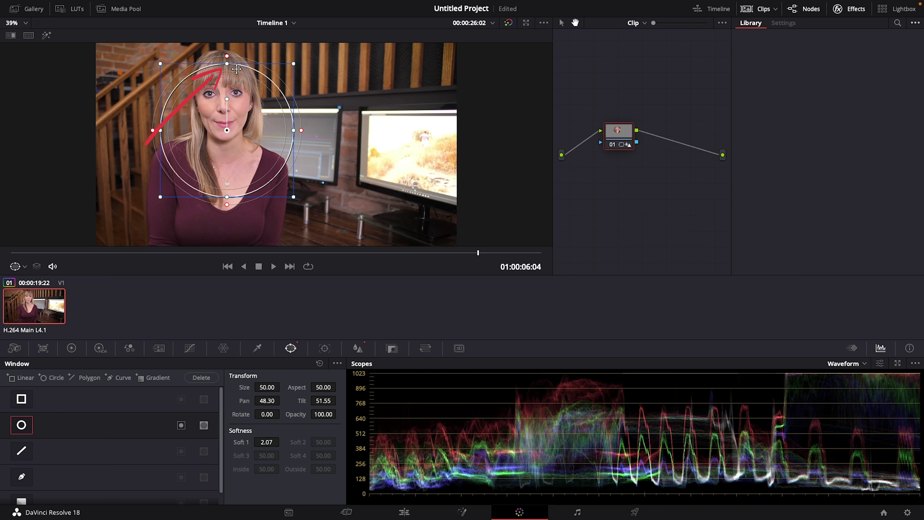
pyautogui.moveTo(227, 65); pyautogui.dragTo(225, 105)
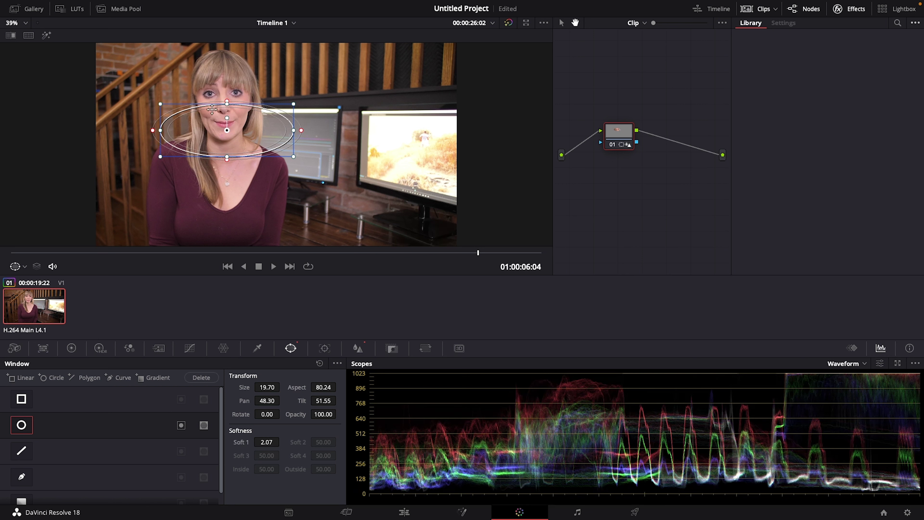
pyautogui.moveTo(153, 132)
pyautogui.mouseDown()
pyautogui.moveTo(136, 134)
pyautogui.moveTo(152, 136)
pyautogui.mouseUp()
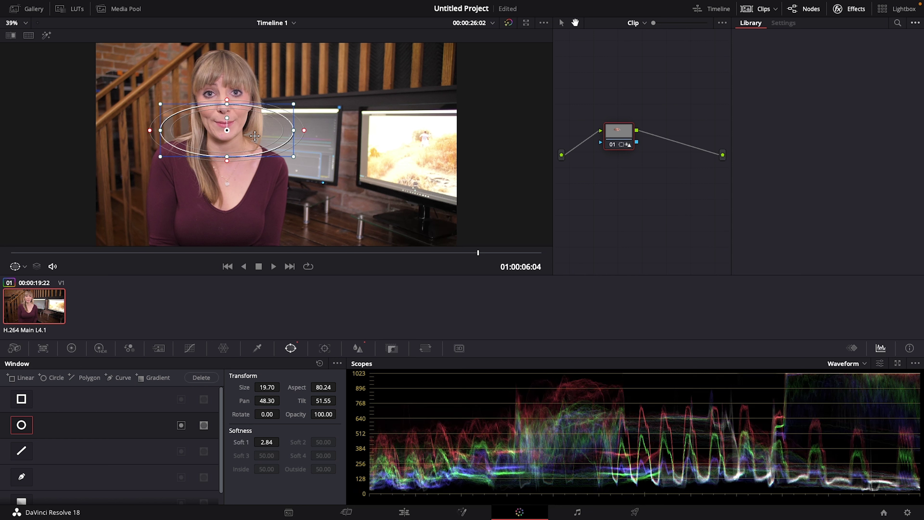
# Fit the thin oval over her eyes: size 10.89, softness 4.18, rotation -0.95
pyautogui.moveTo(254, 135); pyautogui.dragTo(251, 102)
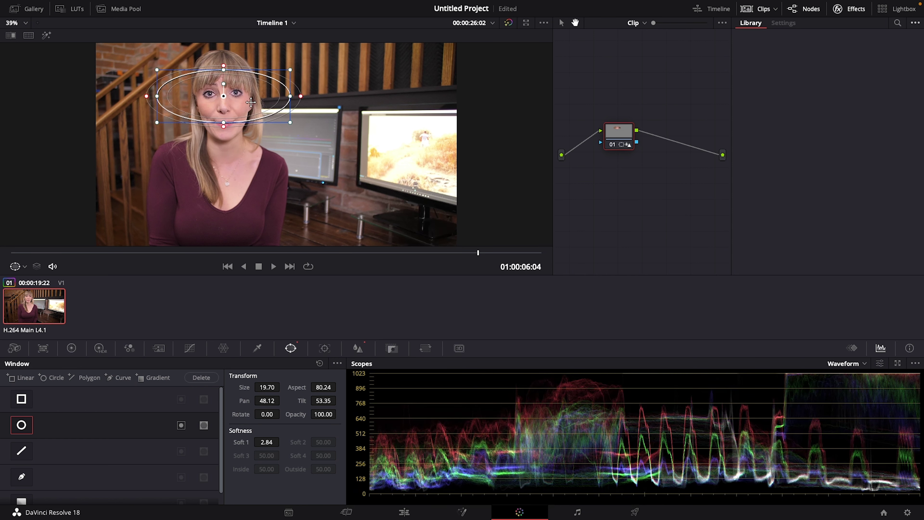
pyautogui.moveTo(148, 98); pyautogui.dragTo(174, 97)
pyautogui.moveTo(224, 122)
pyautogui.mouseDown()
pyautogui.moveTo(235, 100)
pyautogui.moveTo(223, 107)
pyautogui.mouseUp()
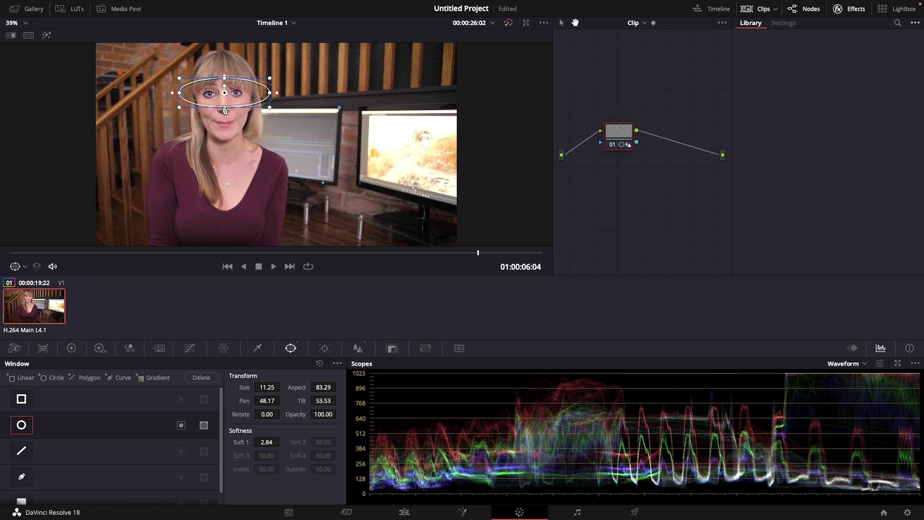
pyautogui.moveTo(278, 94); pyautogui.dragTo(282, 95)
pyautogui.moveTo(234, 94); pyautogui.dragTo(233, 93)
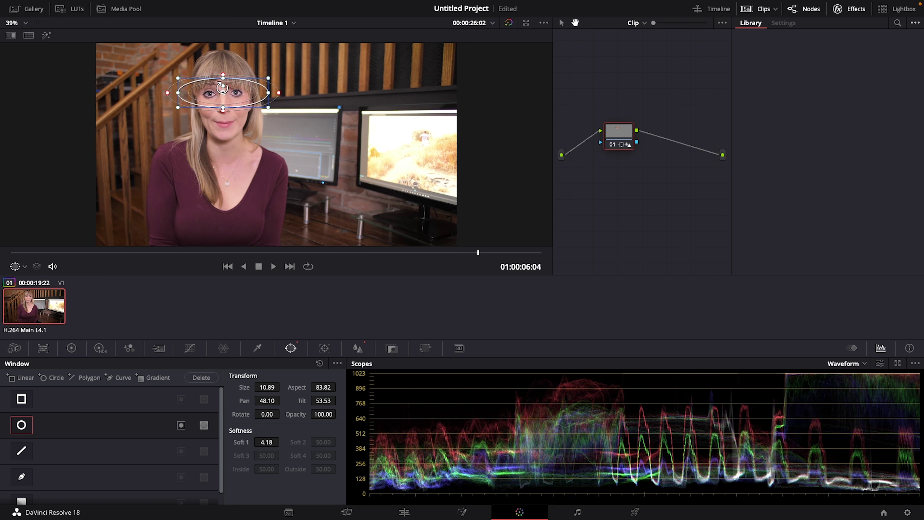
pyautogui.moveTo(222, 88); pyautogui.dragTo(222, 88)
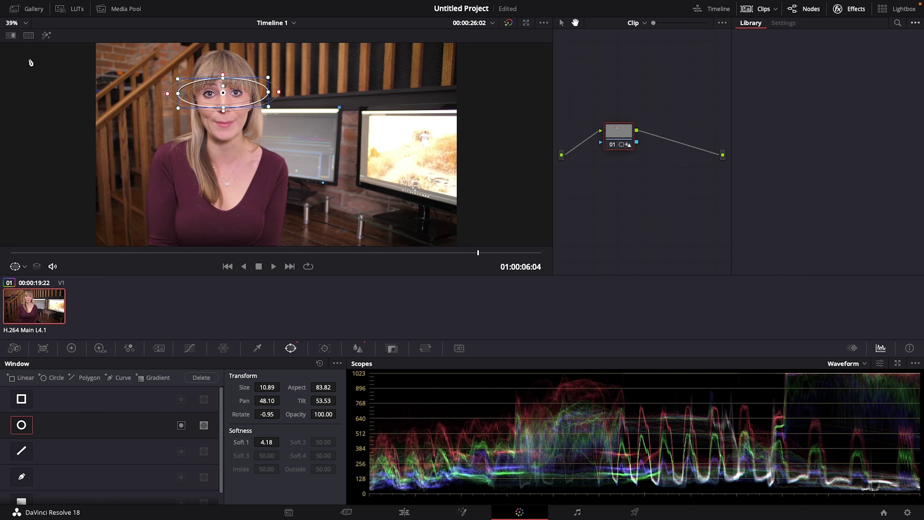
# Preview the highlighted eye area against grey in cinema mode with overlays off, then show the full image again
pyautogui.click(46, 35)
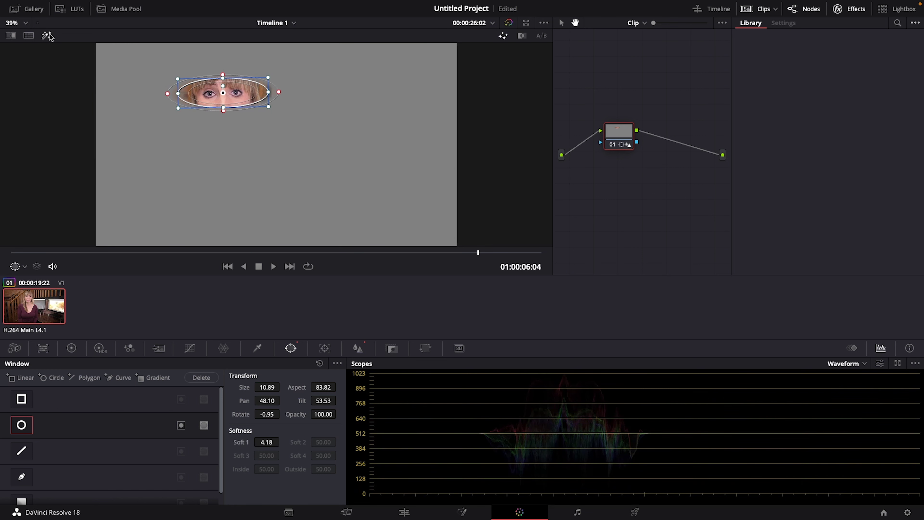
pyautogui.click(15, 266)
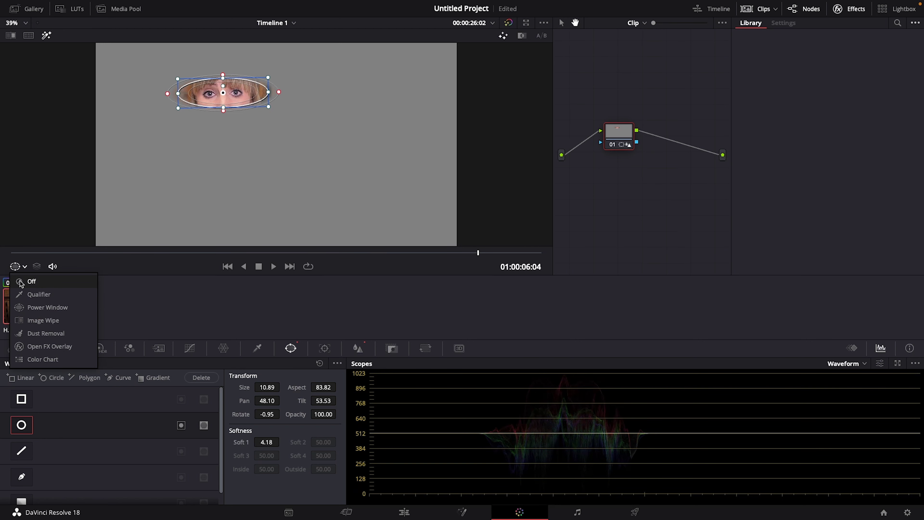
pyautogui.click(20, 282)
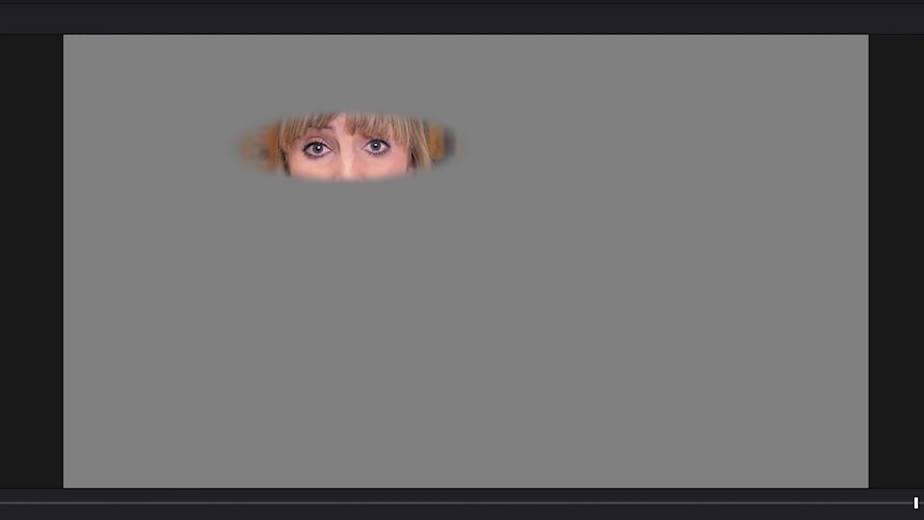
pyautogui.press('Escape')
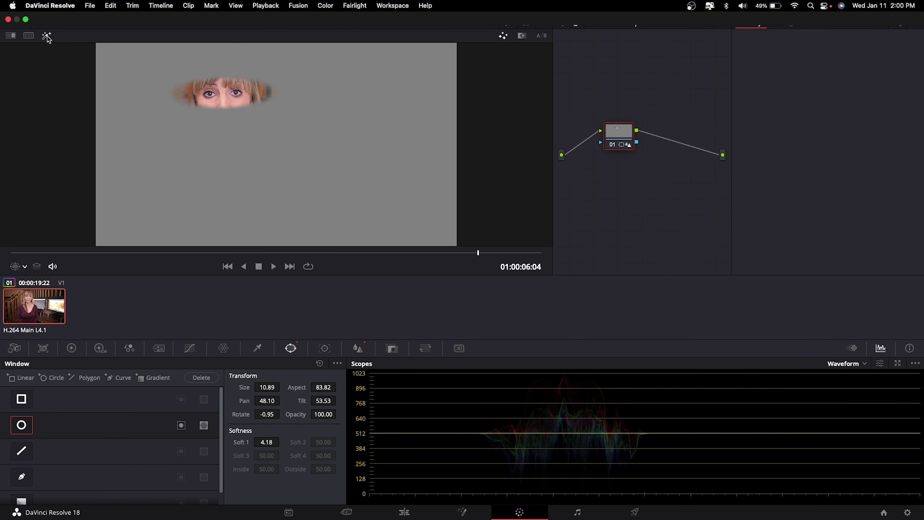
pyautogui.click(46, 35)
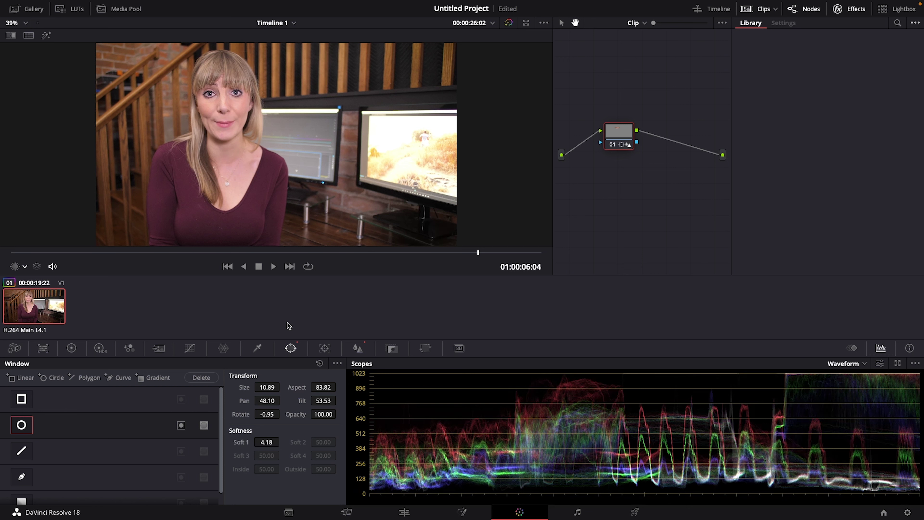
# From an earlier frame, re-centre the oval on her eyes and track it forward through the clip
pyautogui.click(323, 348)
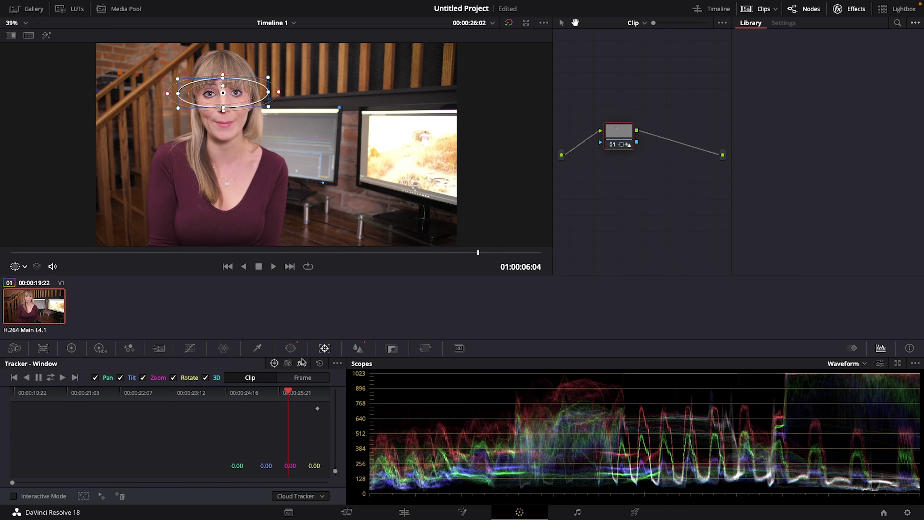
pyautogui.moveTo(287, 402); pyautogui.dragTo(14, 413)
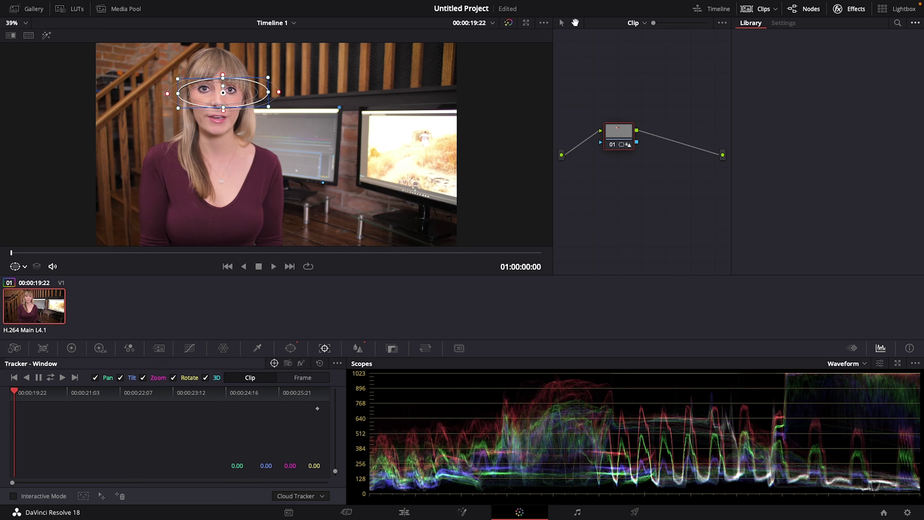
pyautogui.hotkey('ctrl', 't')
pyautogui.moveTo(237, 93); pyautogui.dragTo(230, 88)
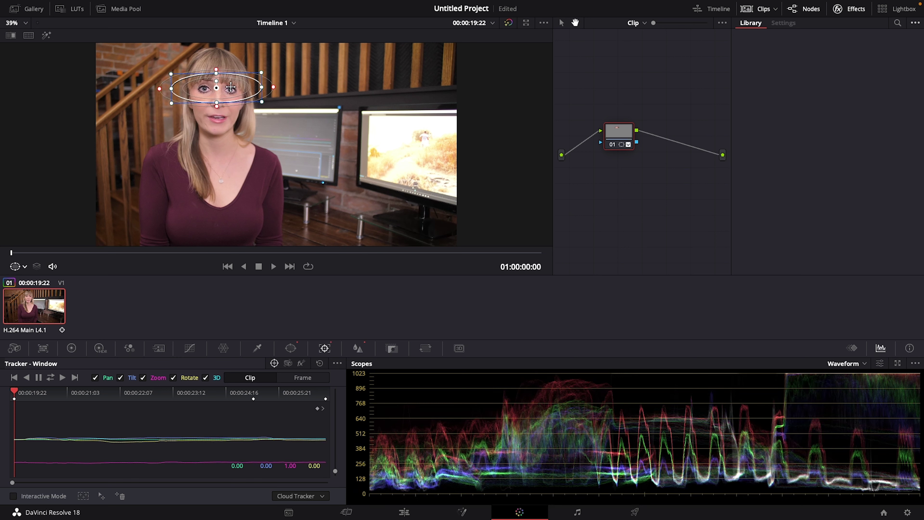
pyautogui.click(63, 378)
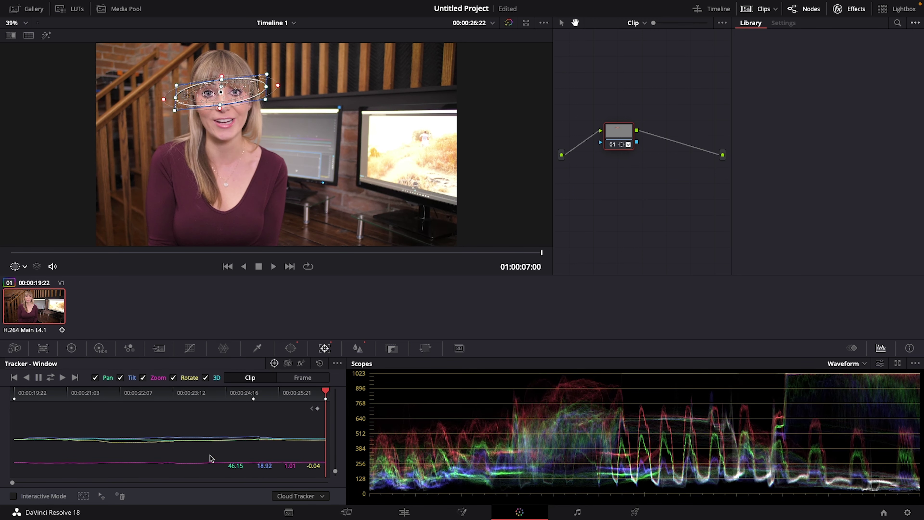
# Check the track mid-clip and nudge the oval back over her eyes
pyautogui.moveTo(325, 391); pyautogui.dragTo(247, 363)
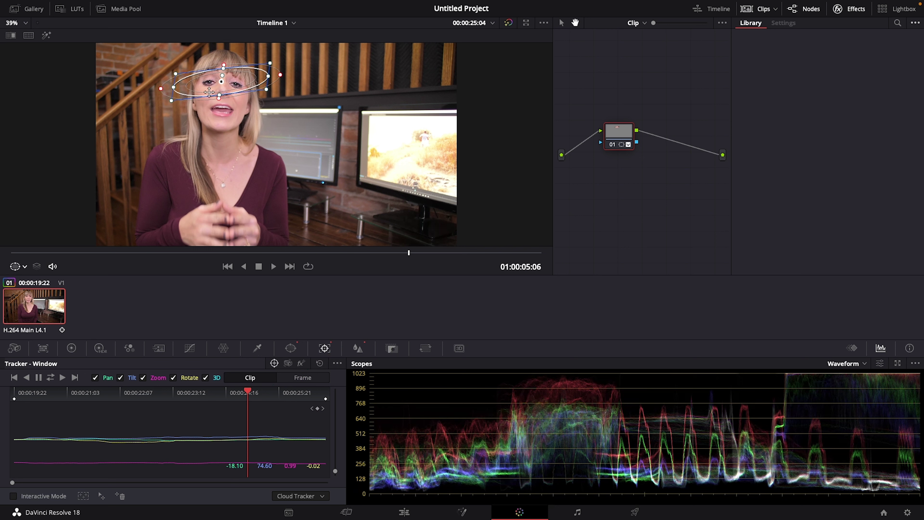
pyautogui.moveTo(254, 73); pyautogui.dragTo(257, 75)
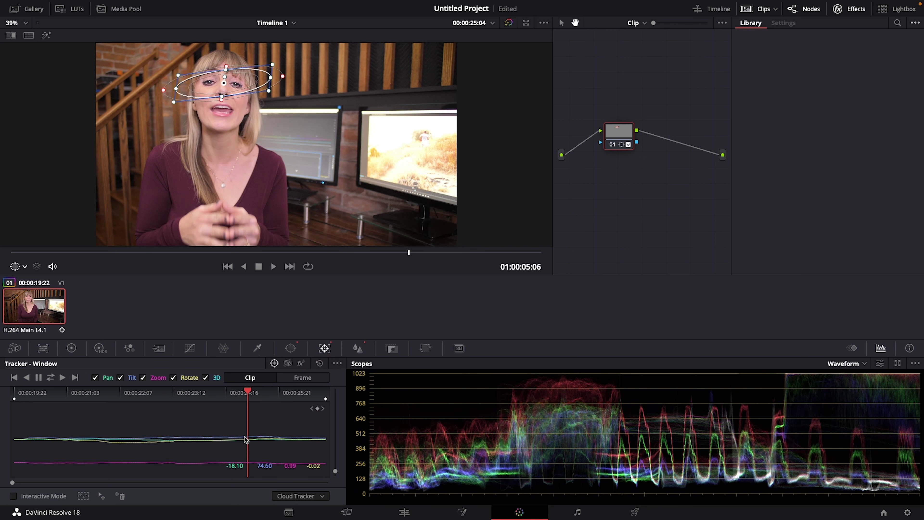
pyautogui.click(64, 393)
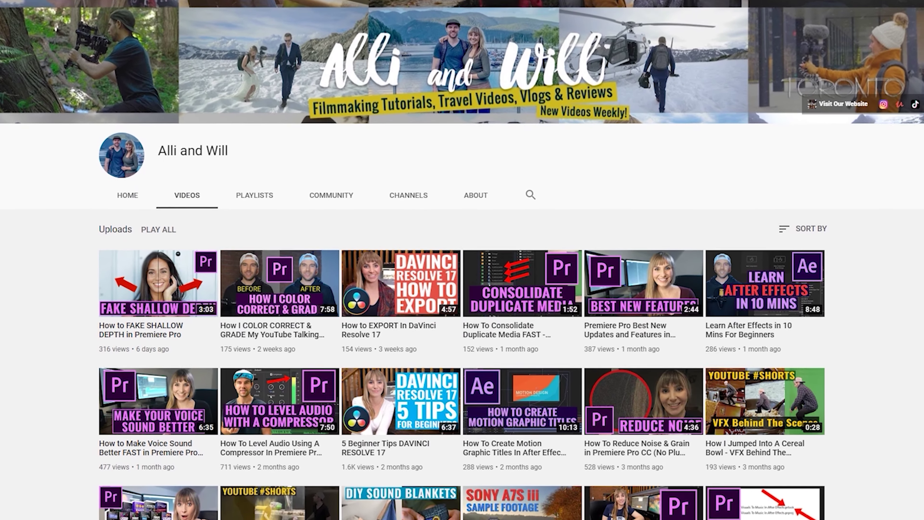
# Scroll down the channel's Videos tab to reach older uploads
pyautogui.scroll(-15, 462, 260)
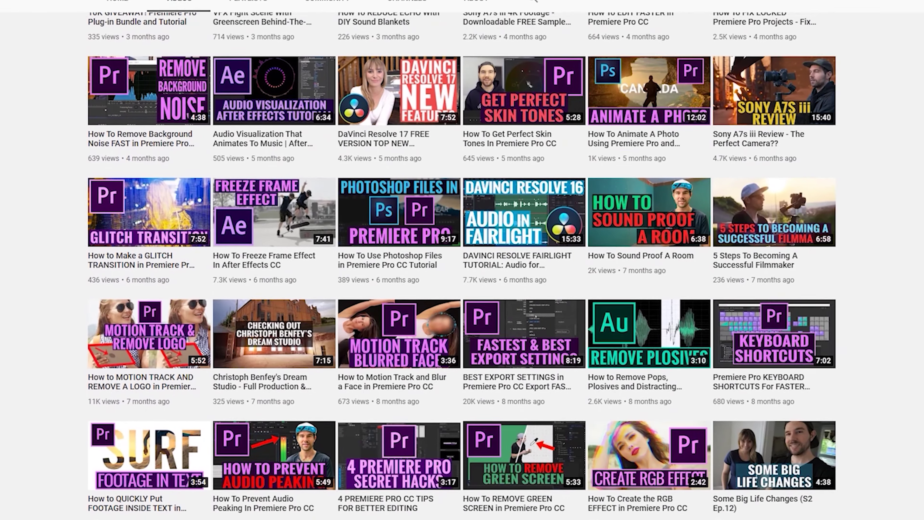
pyautogui.scroll(-10, 462, 260)
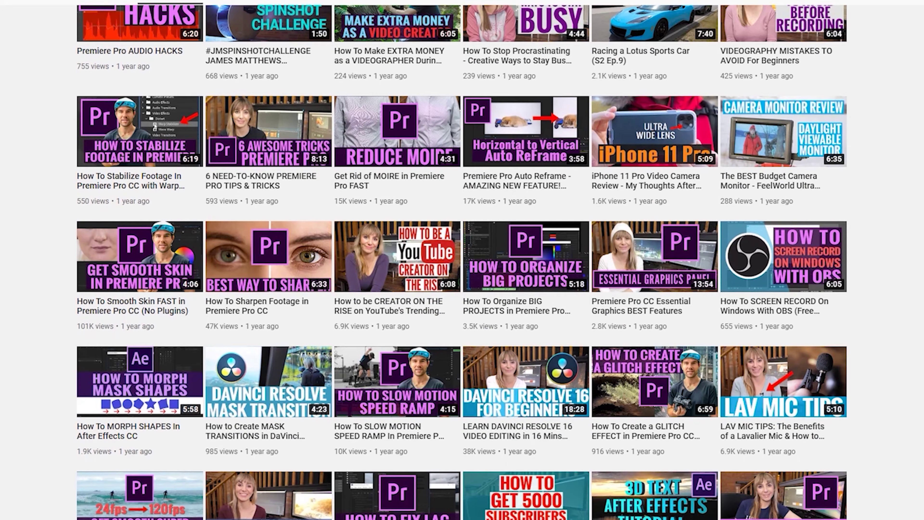